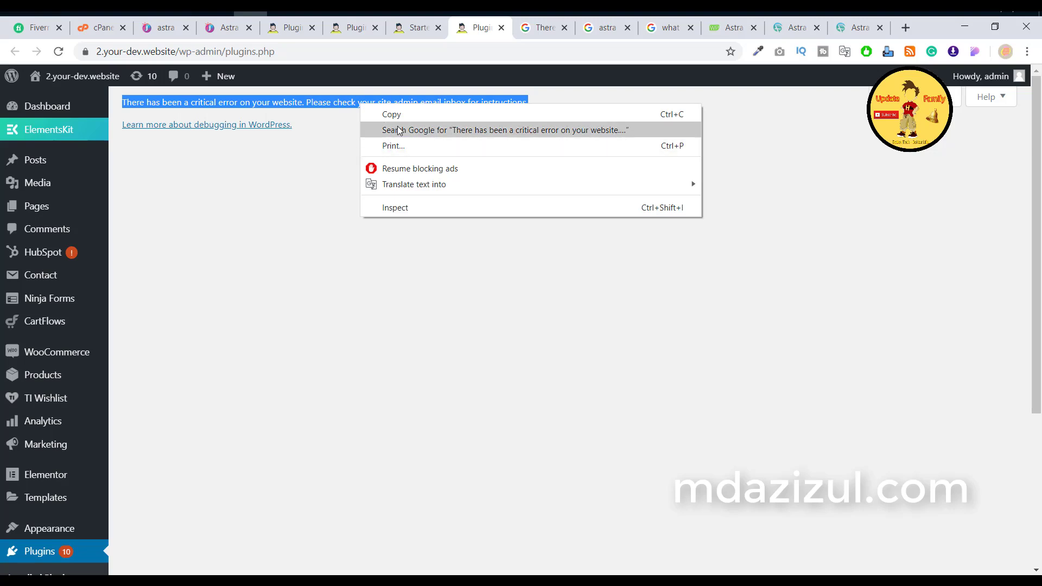
Step: Open the public site in a new tab from the admin bar's Visit Site link
{"action": "left_click", "coordinate": [190, 212]}
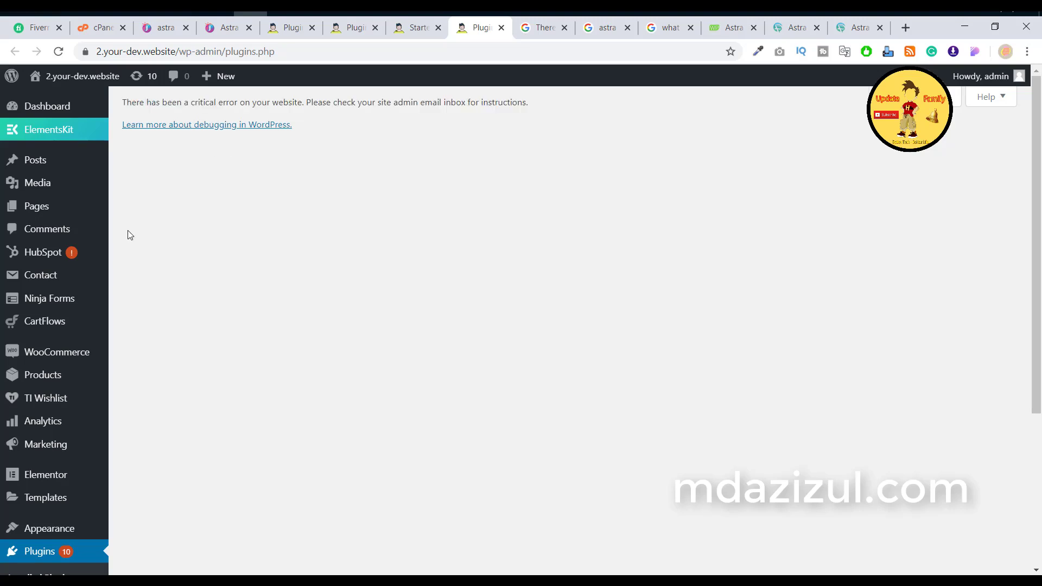
{"action": "left_click", "coordinate": [417, 28]}
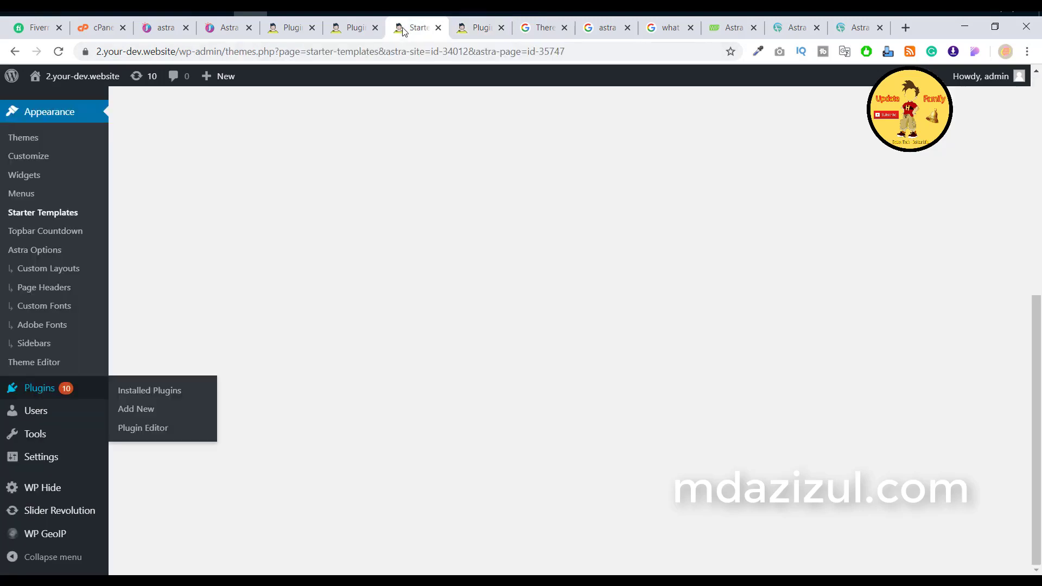
{"action": "mouse_move", "coordinate": [57, 76]}
{"action": "right_click", "coordinate": [41, 101]}
{"action": "left_click", "coordinate": [65, 110]}
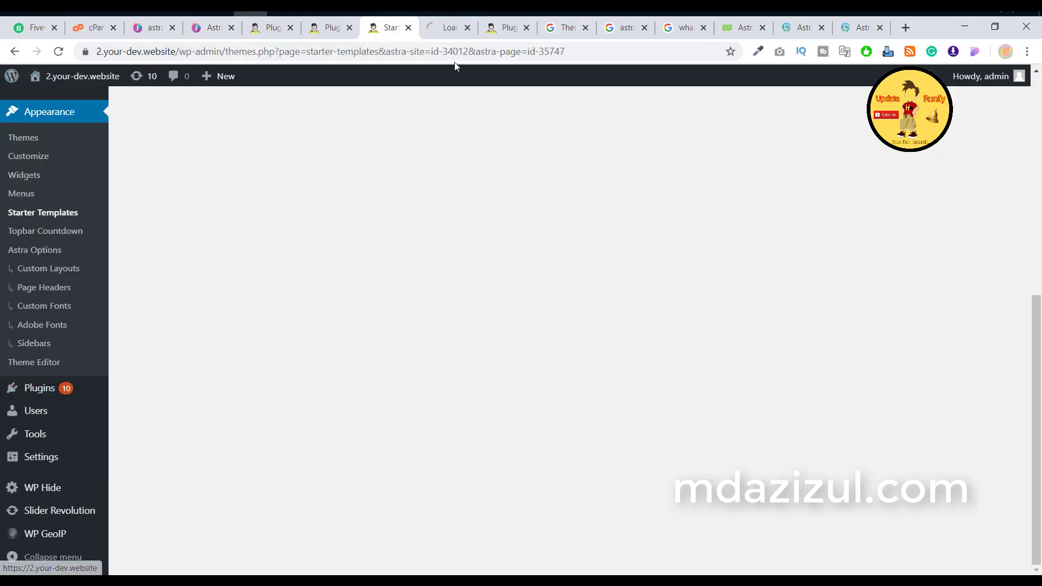
{"action": "left_click", "coordinate": [458, 31]}
Step: Open Installed Plugins in a new tab, try Add New plugins, then view the storefront
{"action": "left_click", "coordinate": [498, 33]}
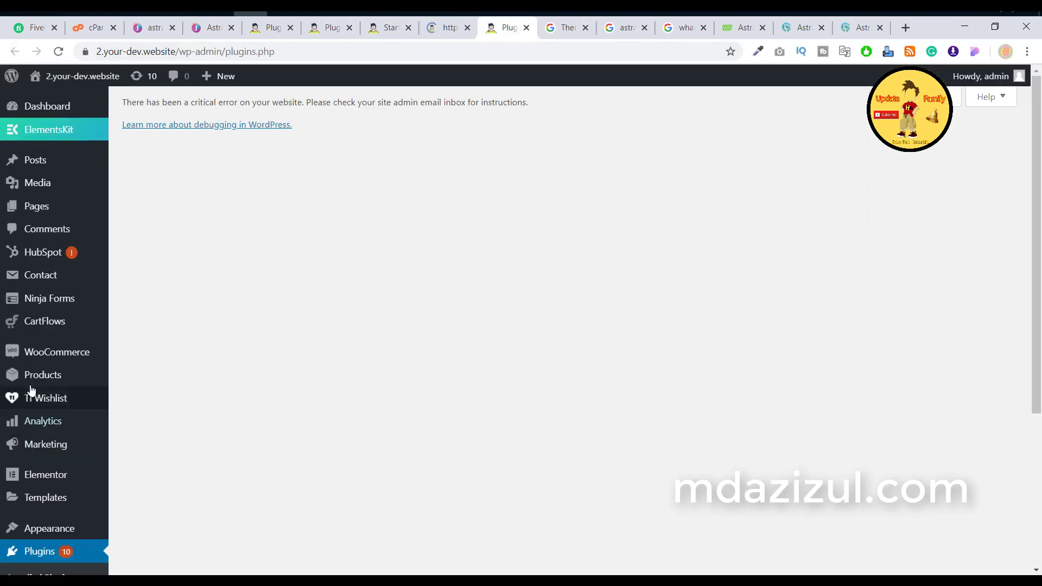
{"action": "scroll", "coordinate": [35, 466], "scroll_direction": "down", "scroll_amount": 3}
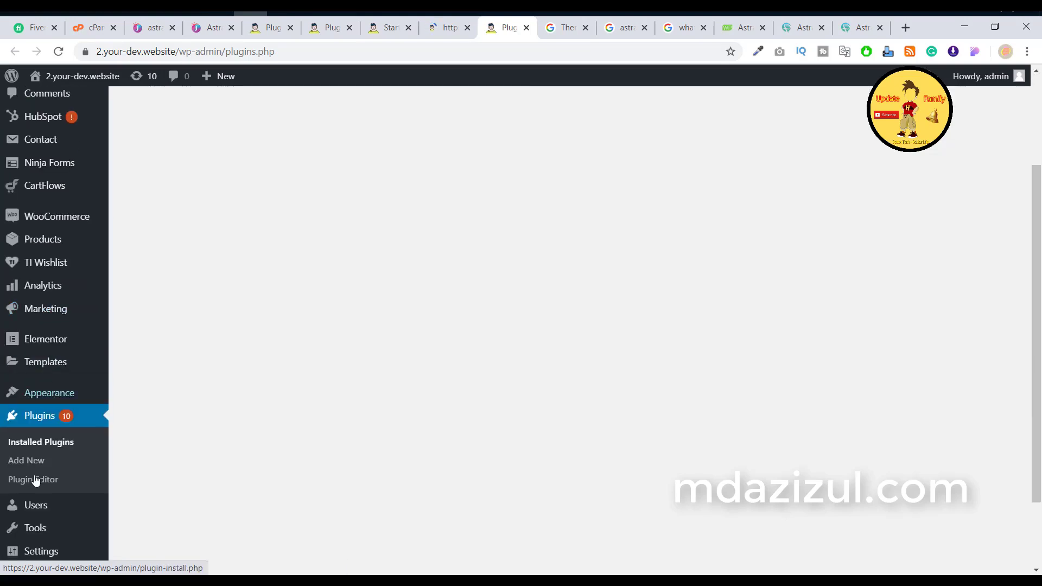
{"action": "right_click", "coordinate": [44, 444]}
{"action": "left_click", "coordinate": [98, 319]}
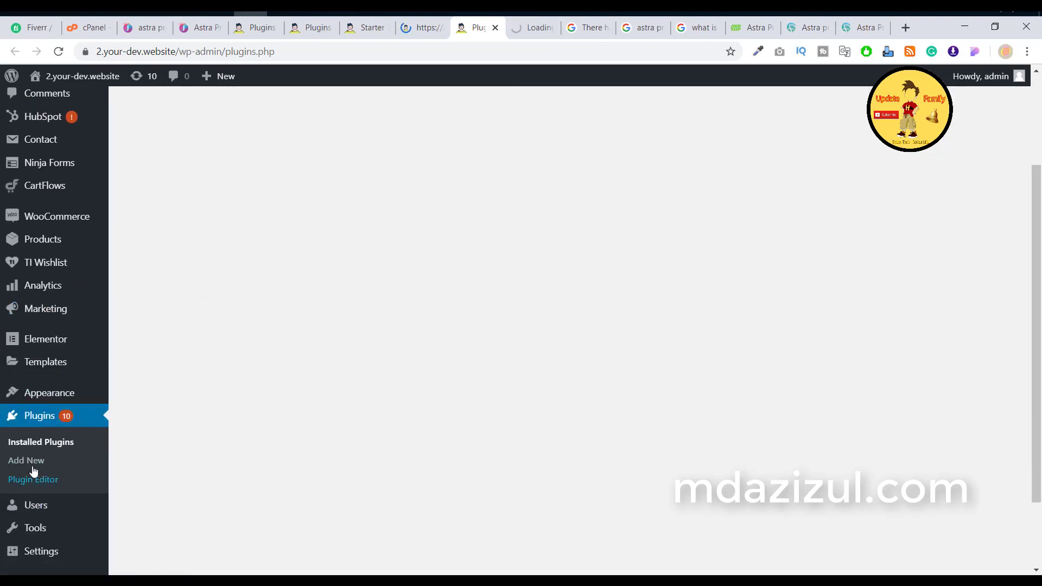
{"action": "left_click", "coordinate": [26, 461]}
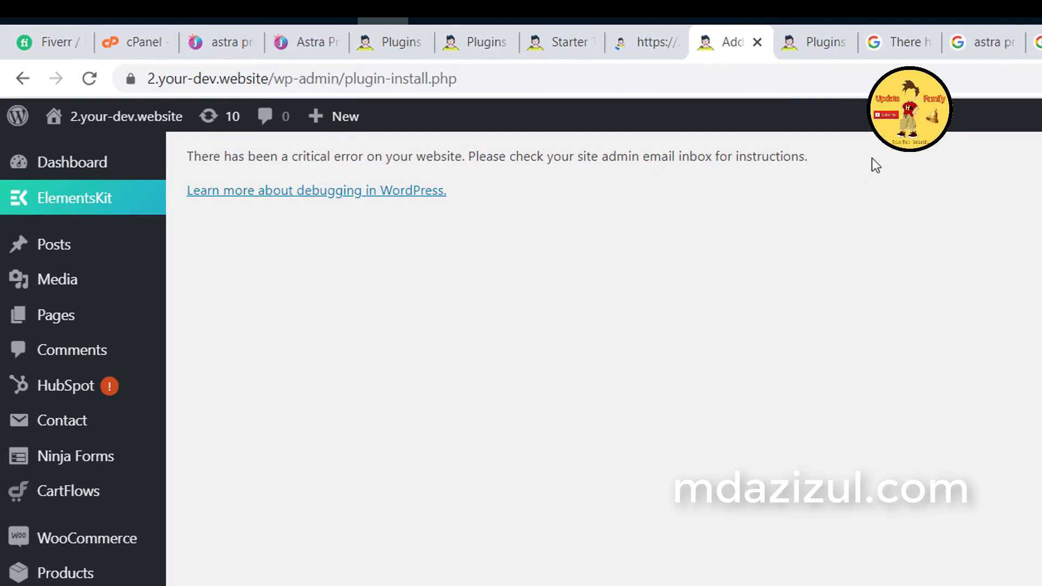
{"action": "left_click", "coordinate": [809, 43]}
{"action": "left_click", "coordinate": [643, 37]}
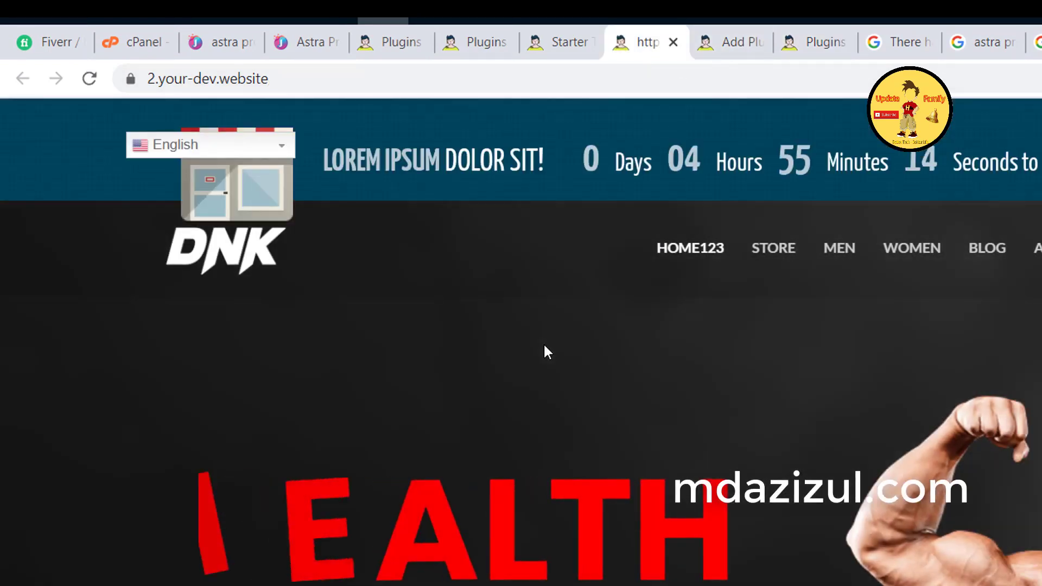
Step: Scroll through the working storefront, then return to the Plugins admin tab showing the error
{"action": "scroll", "coordinate": [691, 392], "scroll_direction": "down", "scroll_amount": 5}
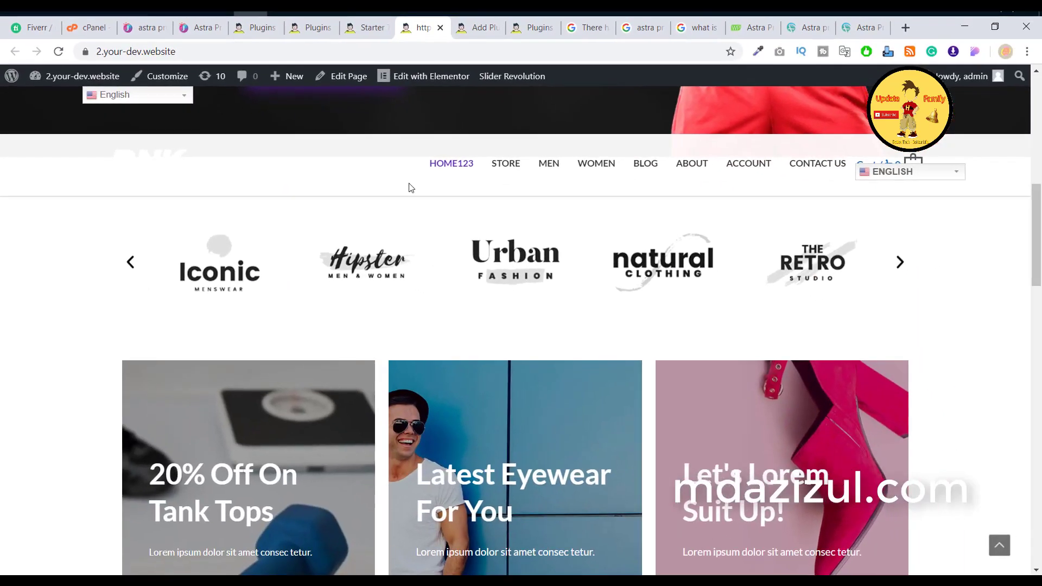
{"action": "scroll", "coordinate": [447, 203], "scroll_direction": "up", "scroll_amount": 8}
{"action": "scroll", "coordinate": [602, 202], "scroll_direction": "down", "scroll_amount": 5}
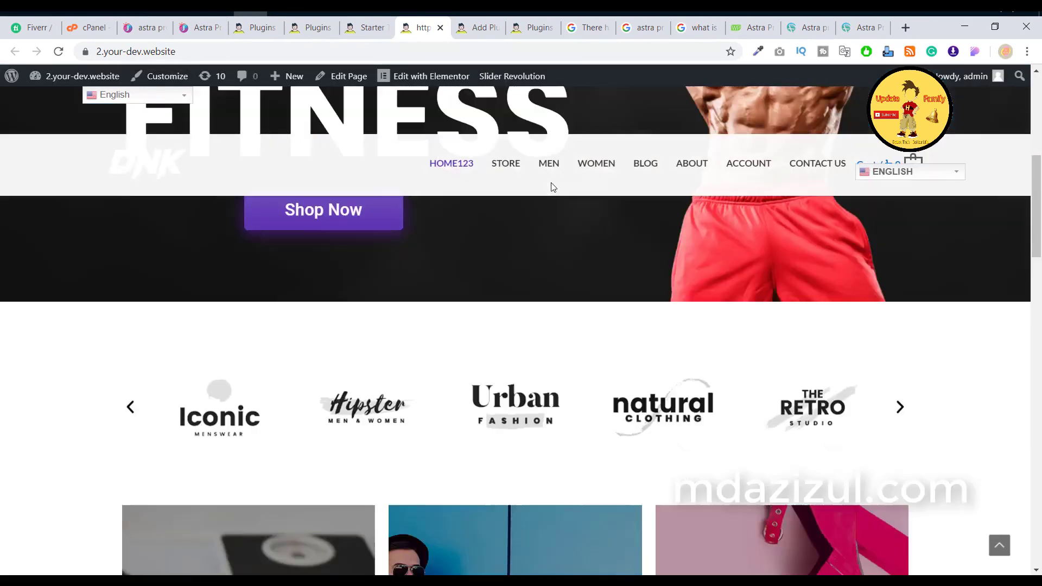
{"action": "scroll", "coordinate": [818, 186], "scroll_direction": "down", "scroll_amount": 5}
{"action": "scroll", "coordinate": [656, 239], "scroll_direction": "up", "scroll_amount": 2}
{"action": "scroll", "coordinate": [656, 239], "scroll_direction": "down", "scroll_amount": 5}
{"action": "scroll", "coordinate": [656, 240], "scroll_direction": "up", "scroll_amount": 10}
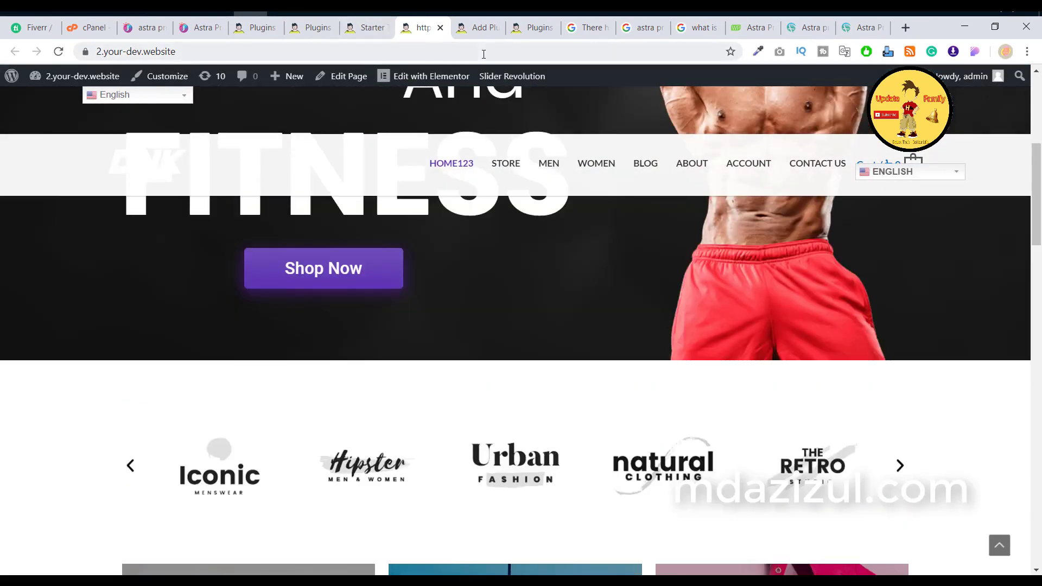
{"action": "left_click", "coordinate": [535, 27]}
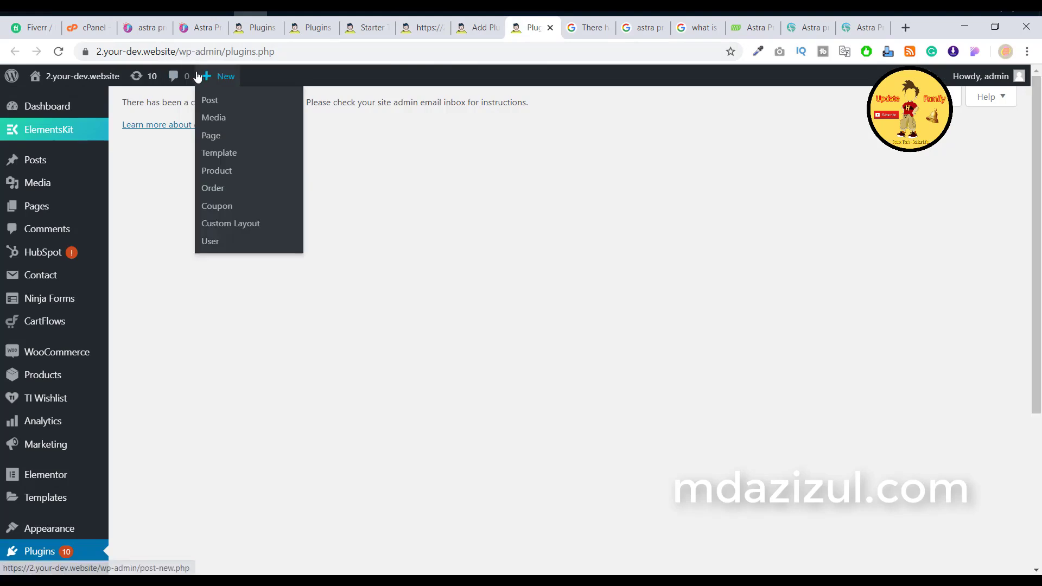
Step: Go to the hosting account's cPanel address and sign in
{"action": "left_click", "coordinate": [181, 49]}
{"action": "type", "text": "ta"}
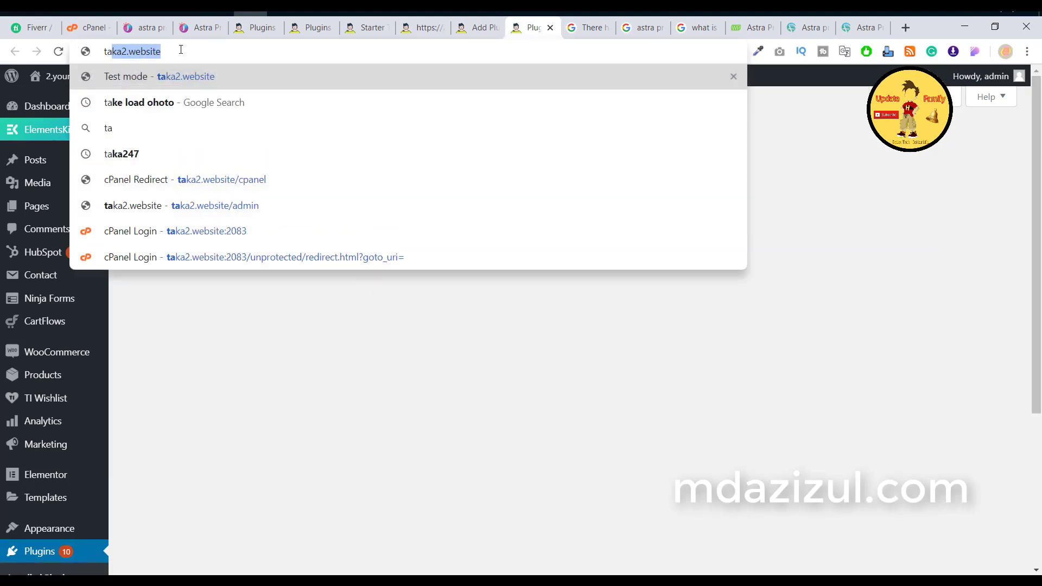
{"action": "left_click", "coordinate": [263, 187]}
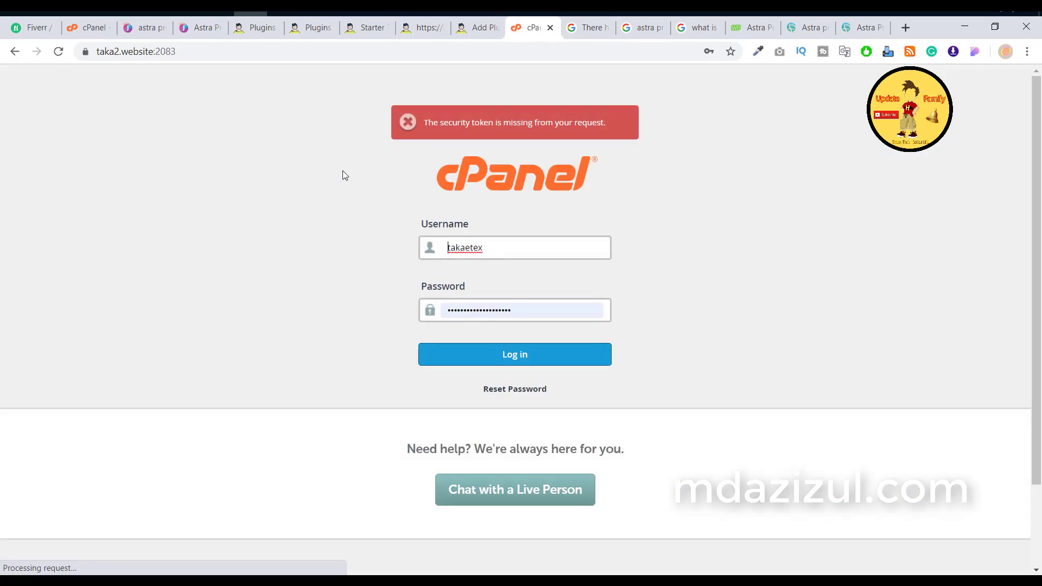
{"action": "left_click", "coordinate": [563, 358]}
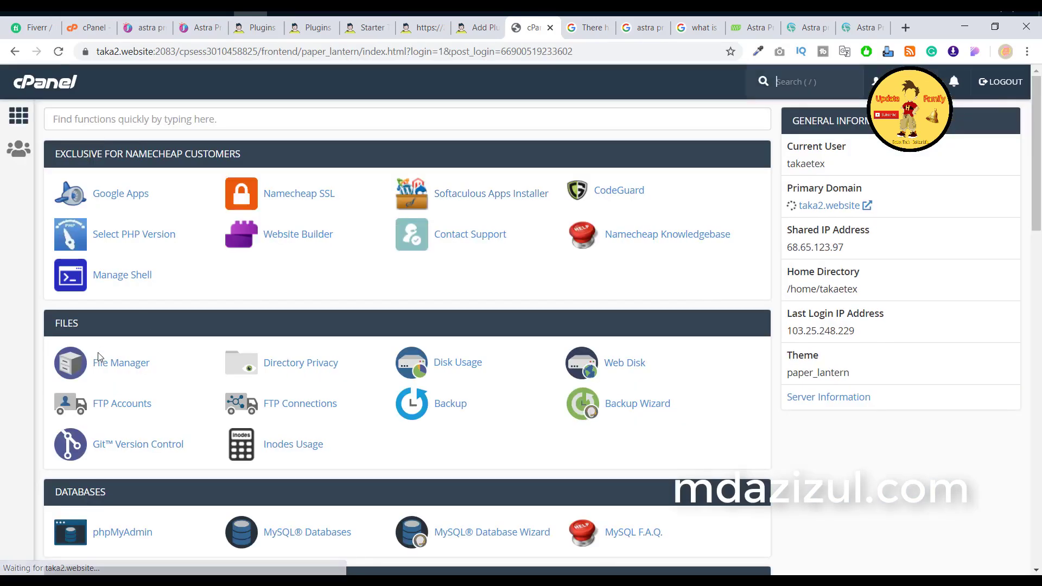
Step: Launch File Manager from the cPanel Files section
{"action": "left_click", "coordinate": [103, 363]}
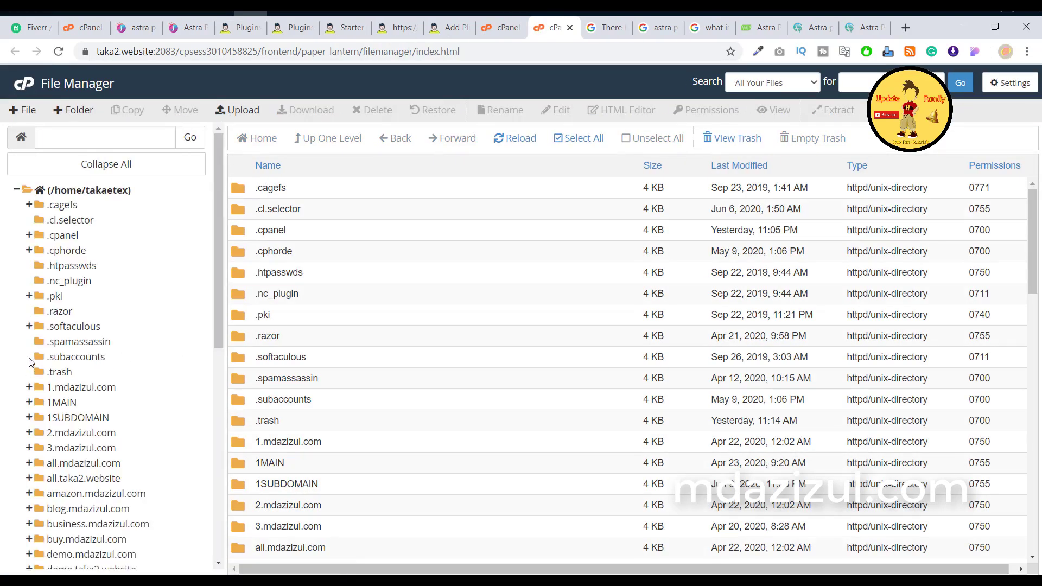
Step: Navigate 1SUBDOMAIN > 2.your-dev.website > wp-content > plugins, rechecking the WordPress error tab along the way
{"action": "scroll", "coordinate": [44, 355], "scroll_direction": "down", "scroll_amount": 4}
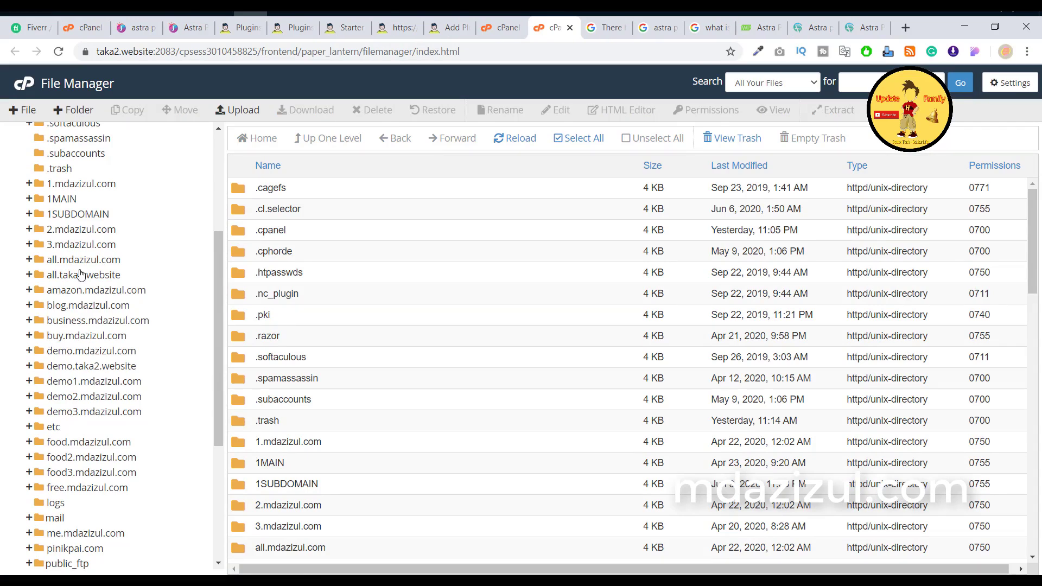
{"action": "left_click", "coordinate": [74, 217]}
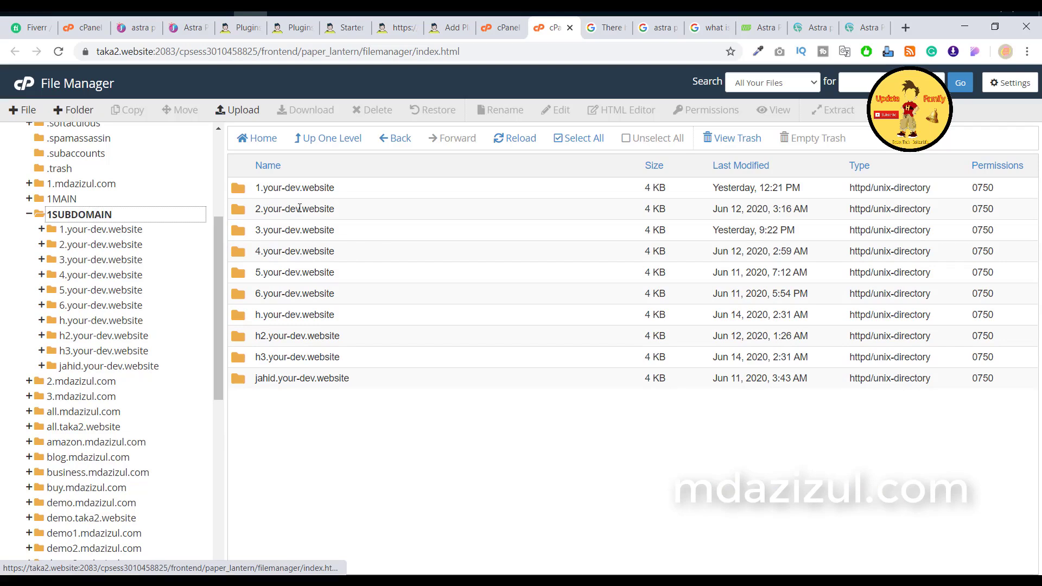
{"action": "double_click", "coordinate": [398, 216]}
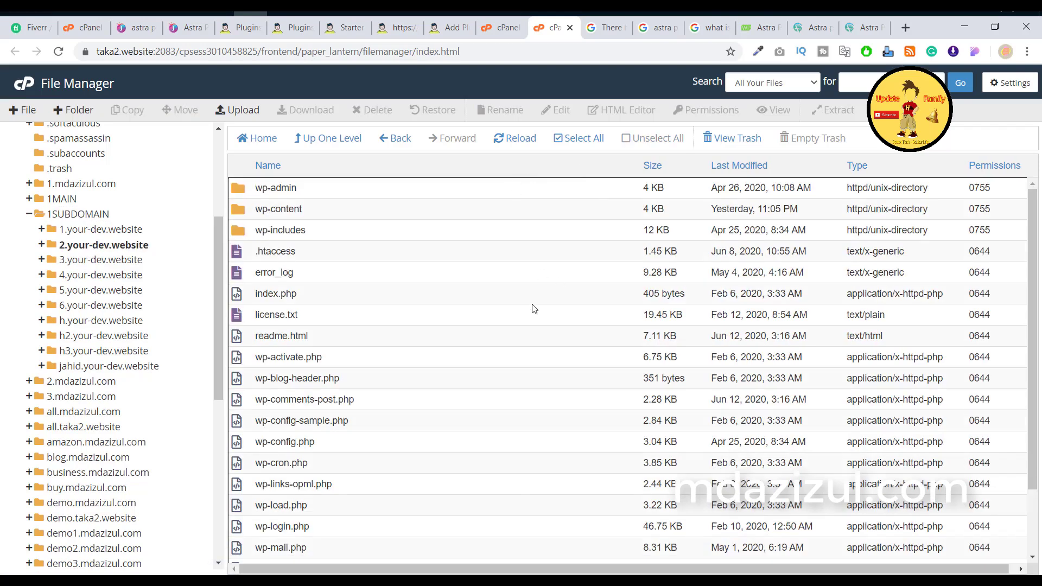
{"action": "left_click", "coordinate": [459, 21]}
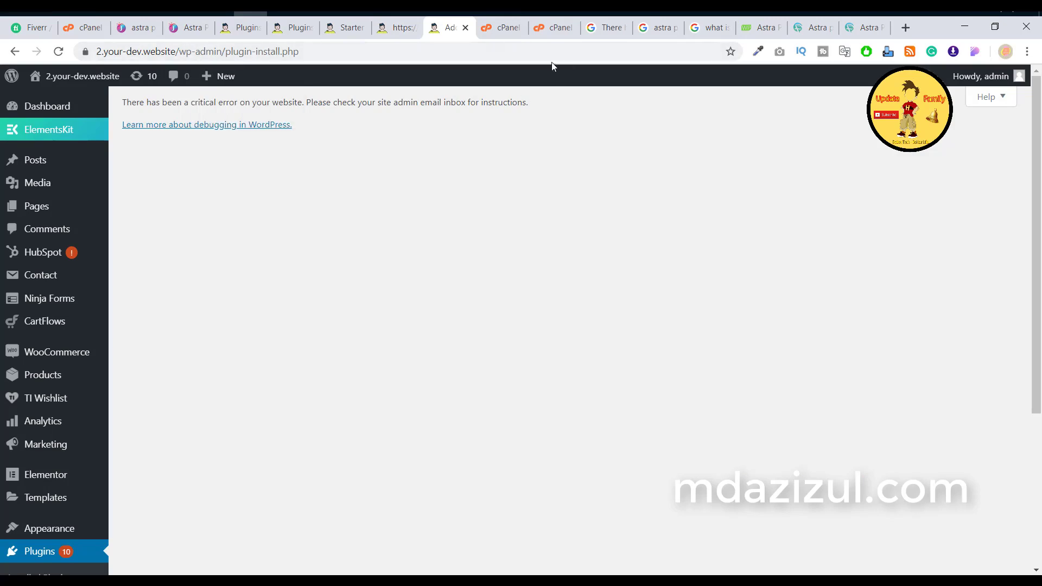
{"action": "left_click", "coordinate": [542, 31]}
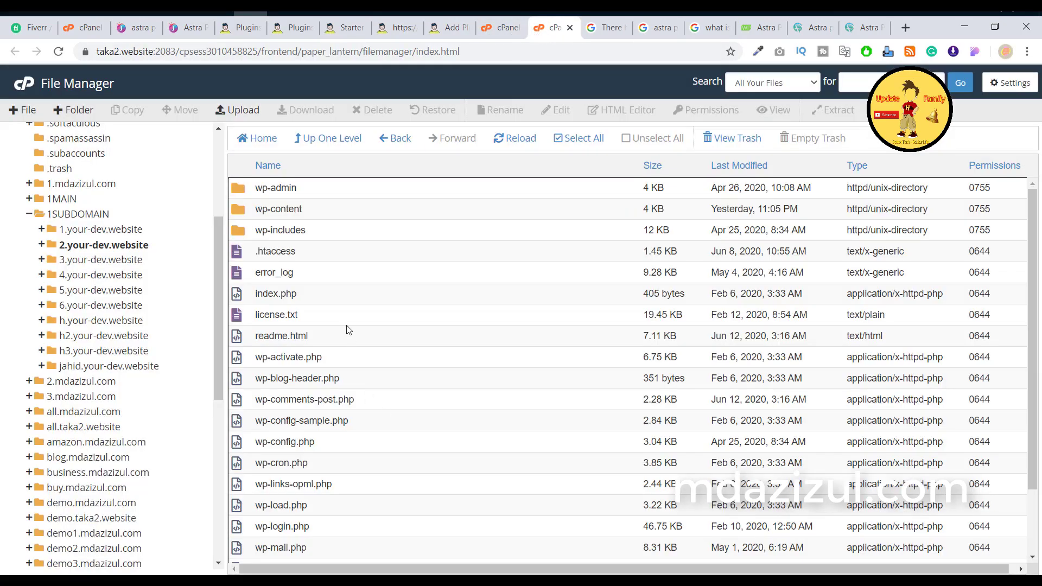
{"action": "double_click", "coordinate": [346, 207]}
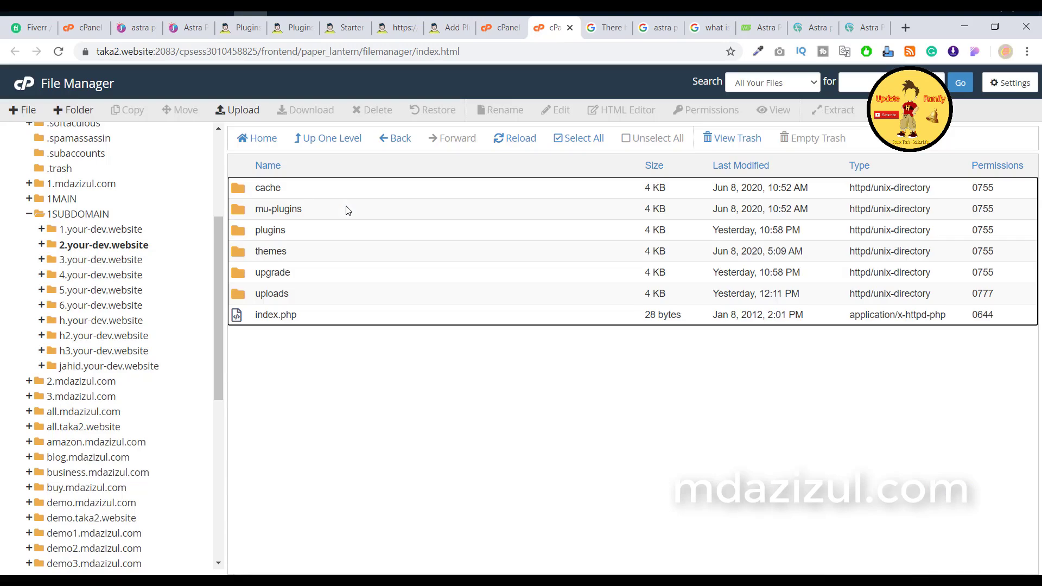
{"action": "left_click", "coordinate": [448, 30]}
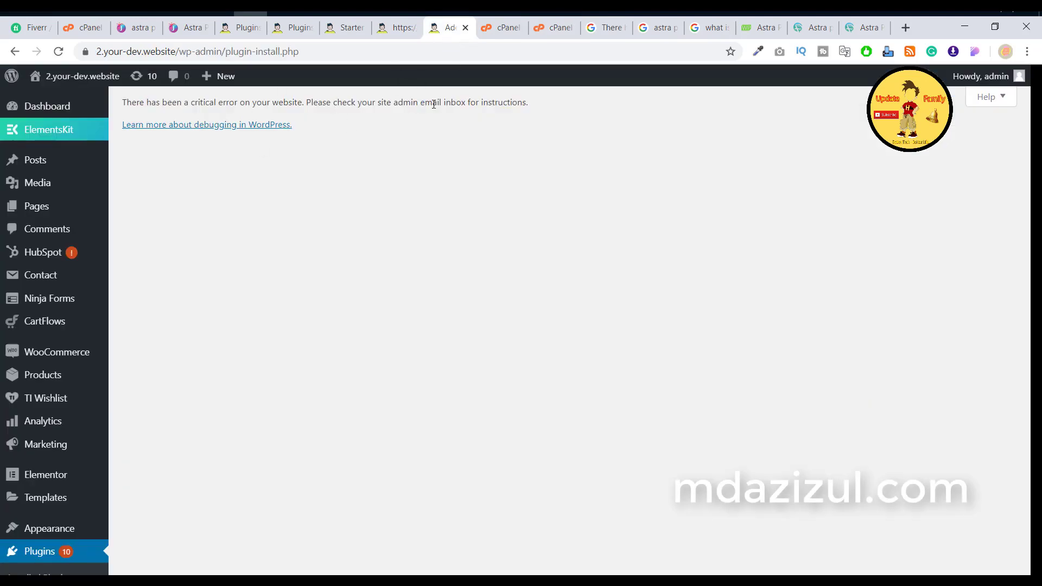
{"action": "left_click", "coordinate": [546, 28]}
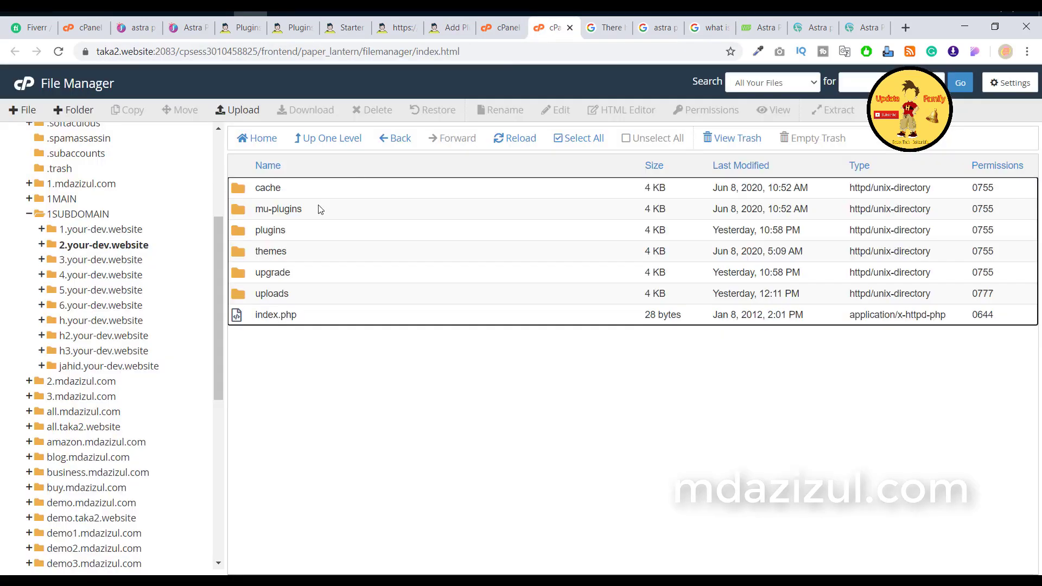
{"action": "double_click", "coordinate": [337, 240]}
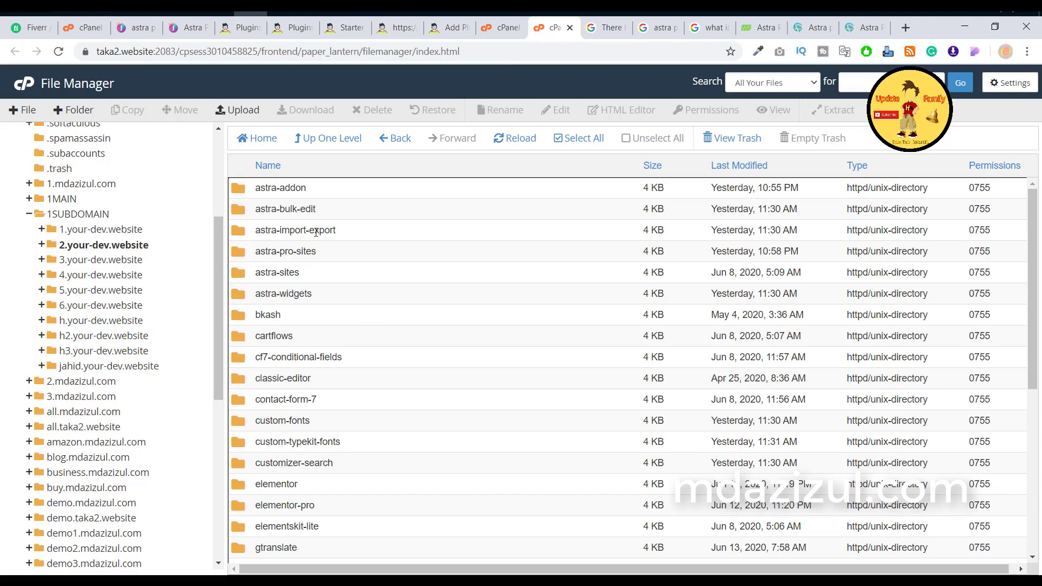
Step: Delete the astra-pro-sites folder from plugins and confirm in the Trash dialog
{"action": "scroll", "coordinate": [317, 225], "scroll_direction": "down", "scroll_amount": 5}
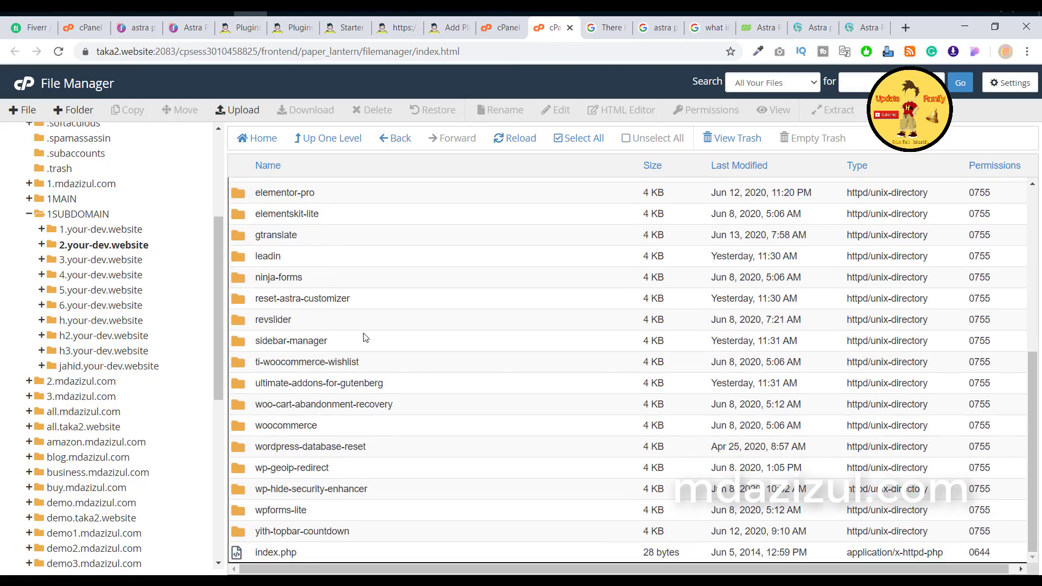
{"action": "scroll", "coordinate": [364, 336], "scroll_direction": "up", "scroll_amount": 5}
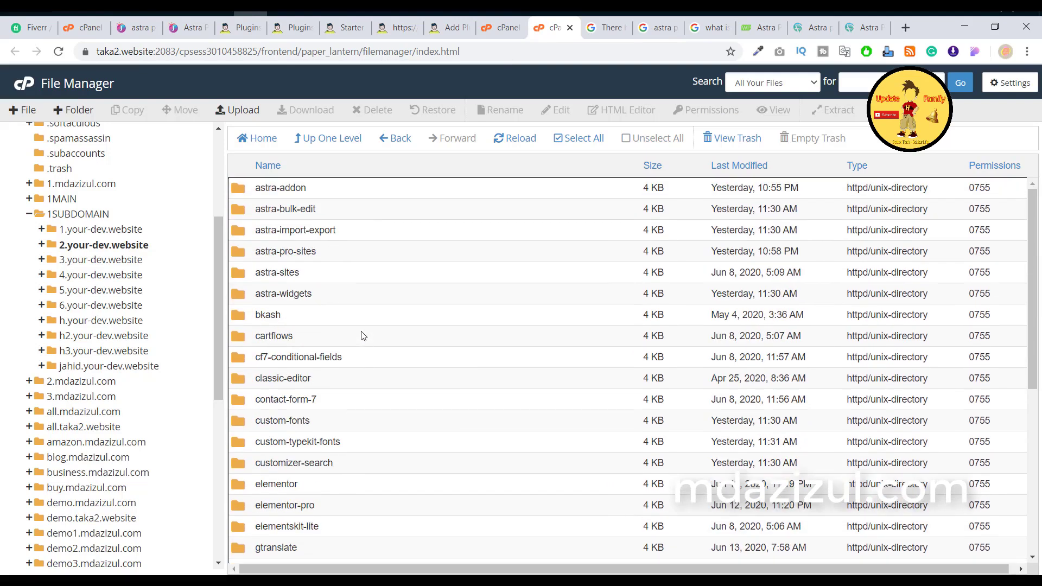
{"action": "scroll", "coordinate": [363, 336], "scroll_direction": "down", "scroll_amount": 5}
{"action": "scroll", "coordinate": [352, 397], "scroll_direction": "up", "scroll_amount": 5}
{"action": "left_click", "coordinate": [341, 257]}
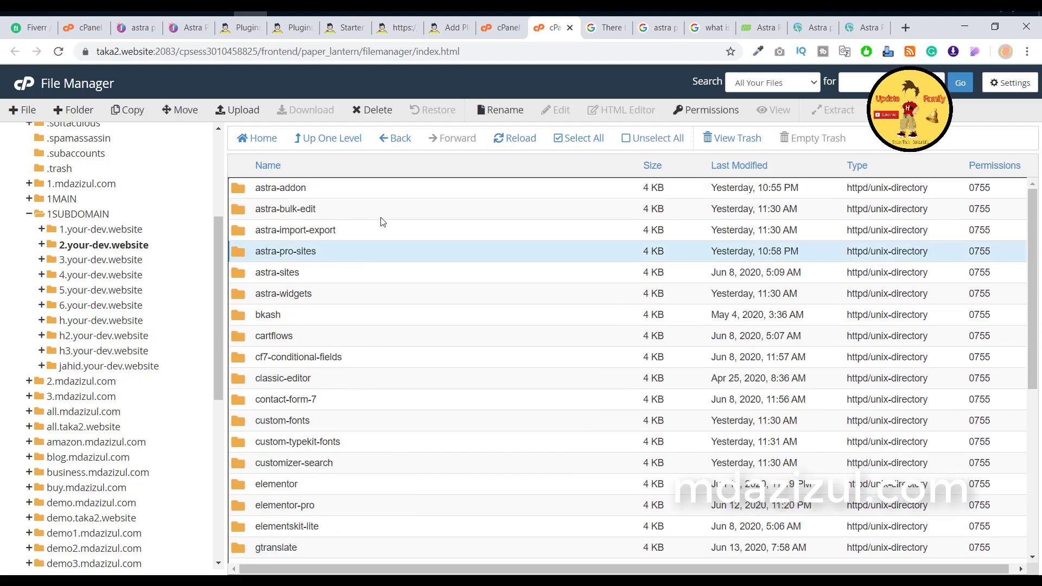
{"action": "left_click", "coordinate": [372, 110]}
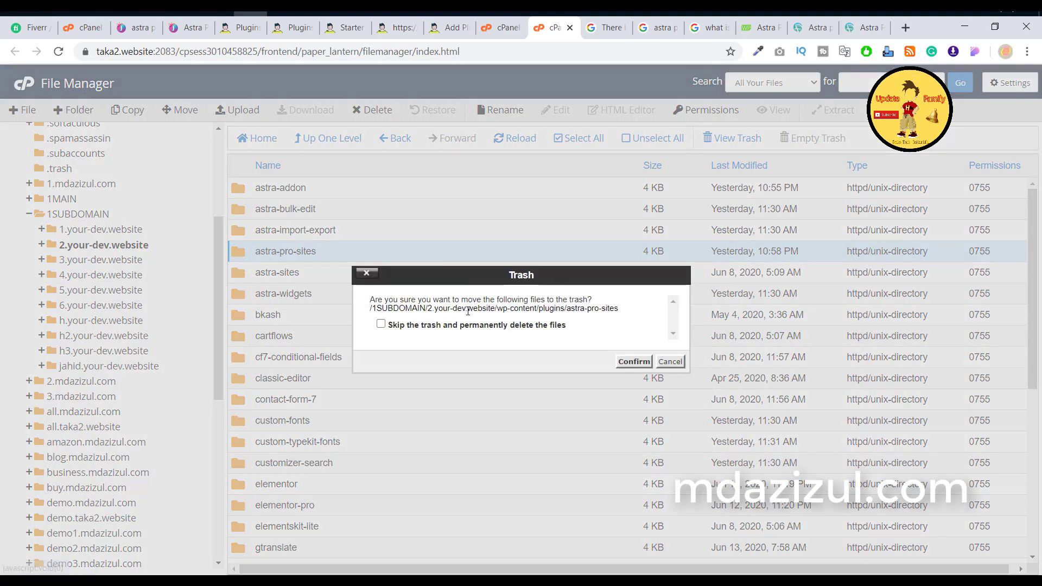
{"action": "left_click", "coordinate": [634, 361]}
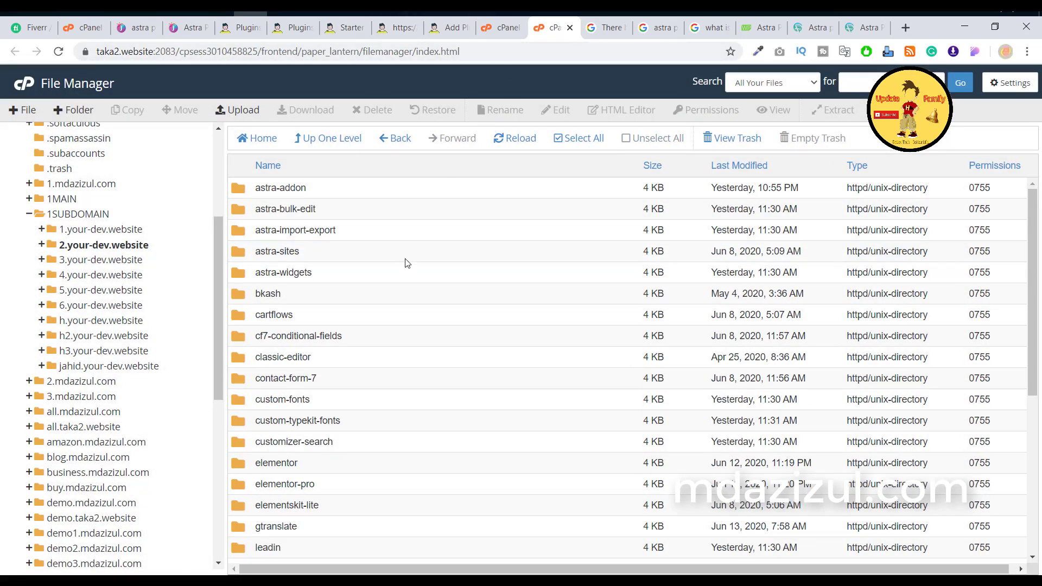
Step: Return to WordPress and reload the Add Plugins page to check the error
{"action": "left_click", "coordinate": [408, 205]}
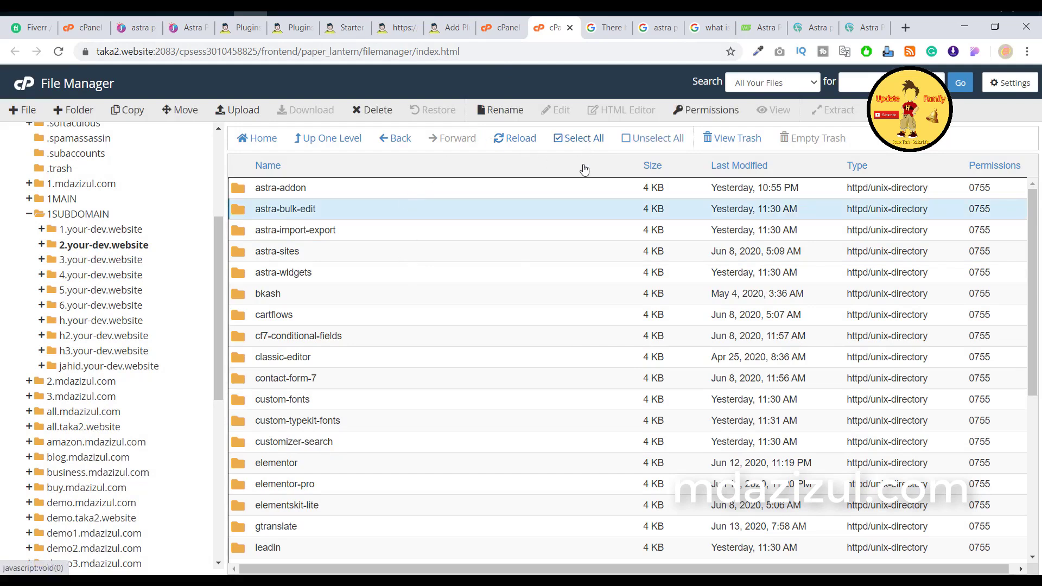
{"action": "left_click", "coordinate": [442, 27]}
{"action": "left_click", "coordinate": [60, 51]}
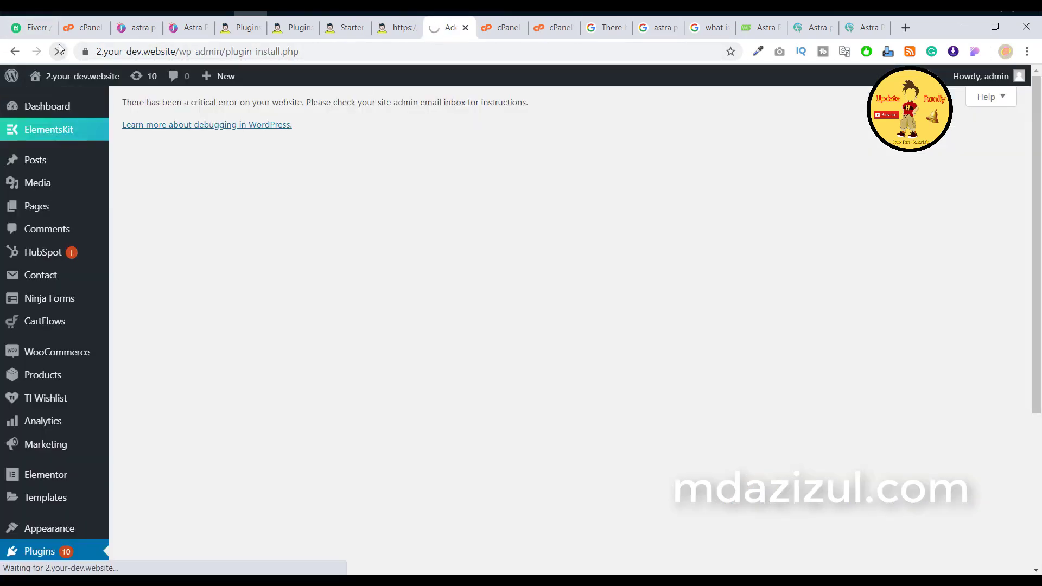
Step: Open Installed Plugins to see astra-pro-sites reported deactivated, then return to File Manager
{"action": "mouse_move", "coordinate": [64, 76]}
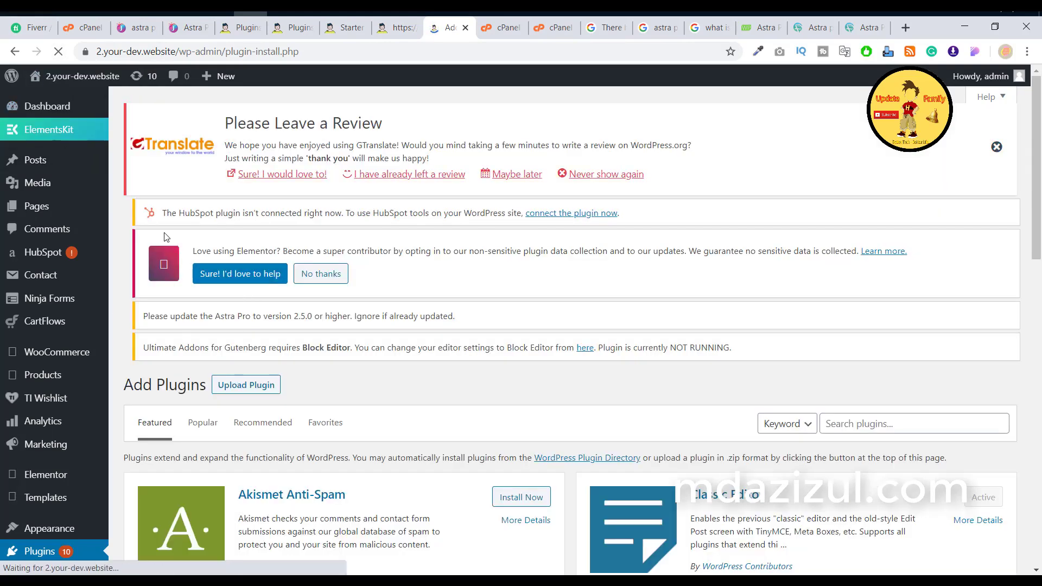
{"action": "scroll", "coordinate": [65, 298], "scroll_direction": "down", "scroll_amount": 5}
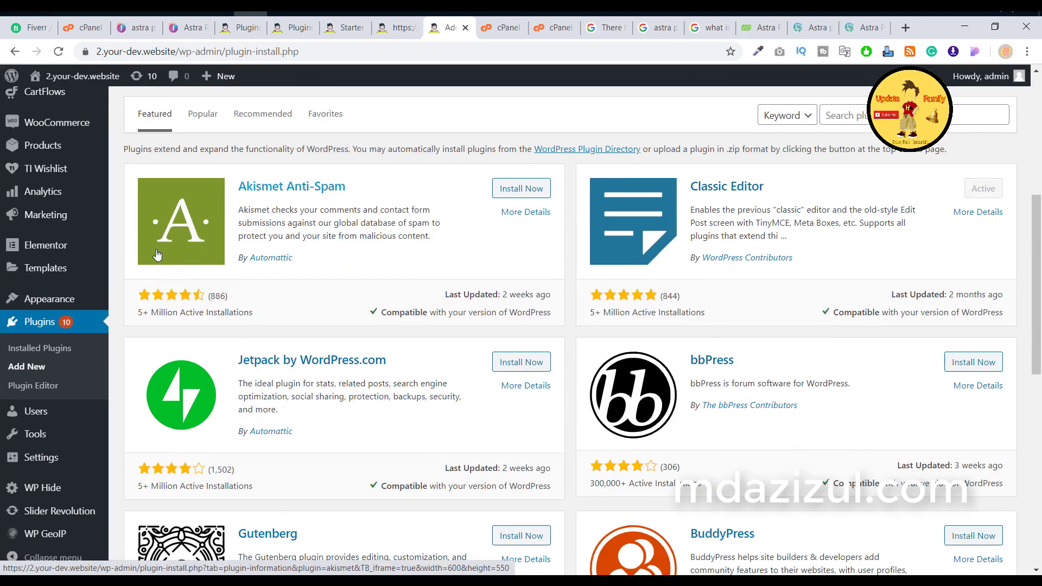
{"action": "left_click", "coordinate": [33, 352]}
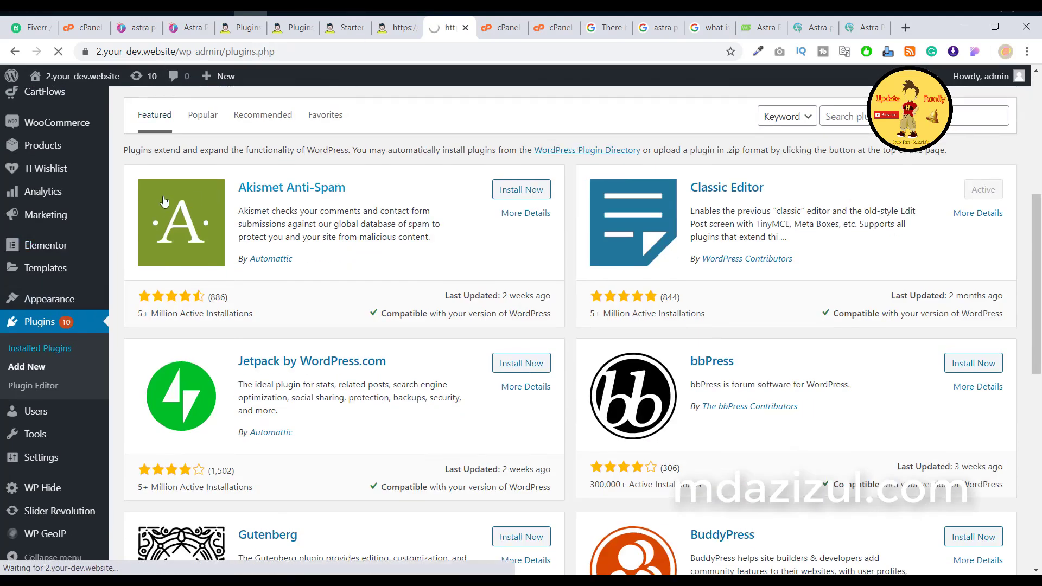
{"action": "scroll", "coordinate": [178, 256], "scroll_direction": "down", "scroll_amount": 10}
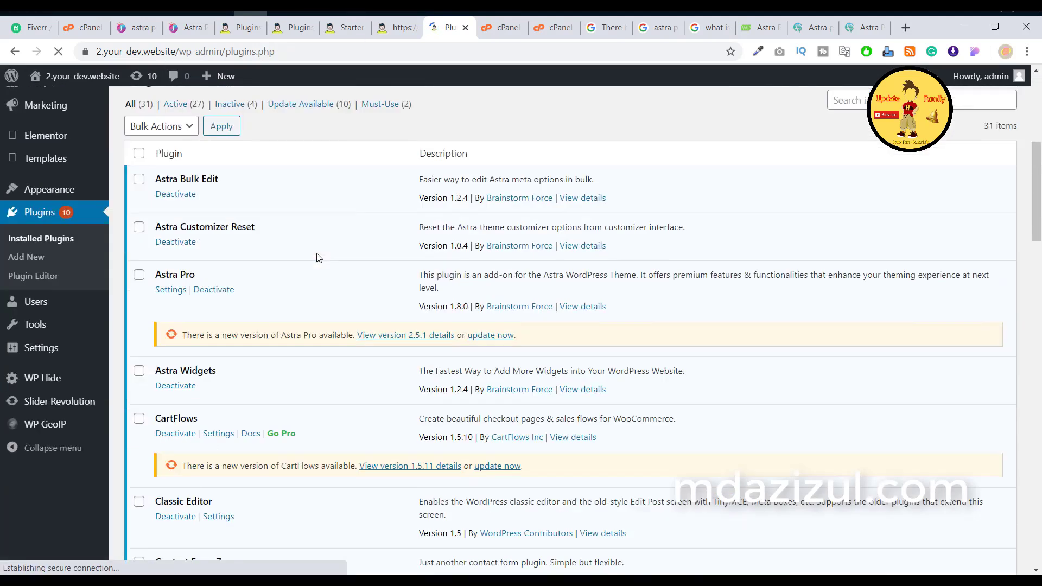
{"action": "scroll", "coordinate": [177, 255], "scroll_direction": "up", "scroll_amount": 10}
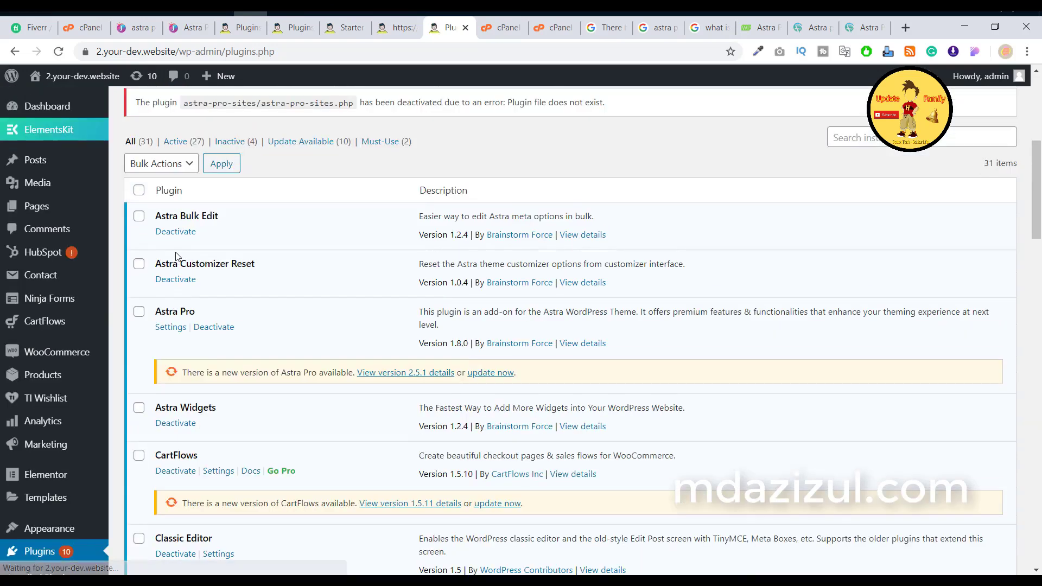
{"action": "left_click", "coordinate": [550, 27]}
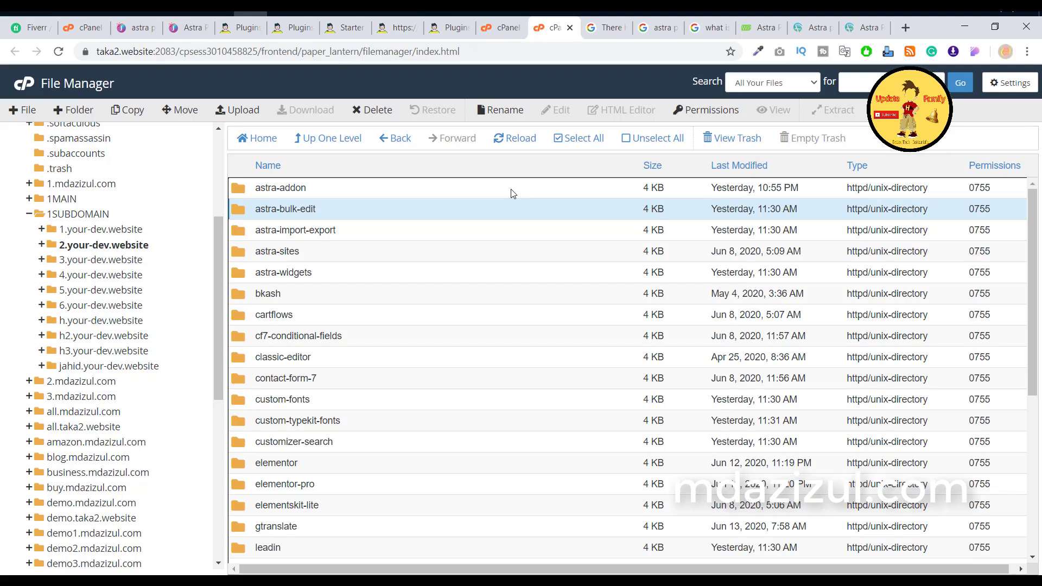
Step: Go from plugins to 2.your-dev.website/wp-content/themes and select the astra folder
{"action": "left_click", "coordinate": [578, 138]}
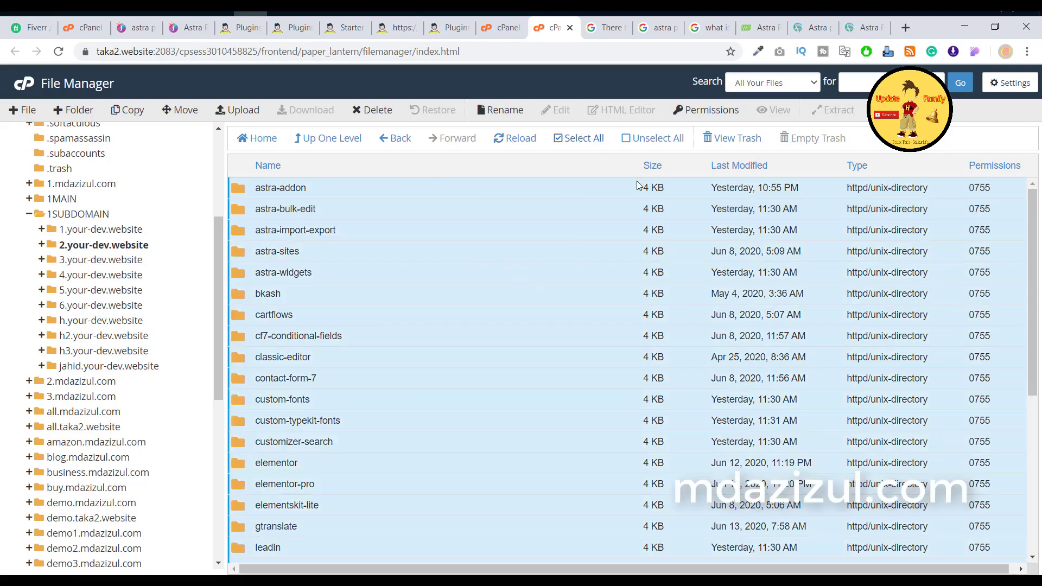
{"action": "left_click", "coordinate": [108, 245]}
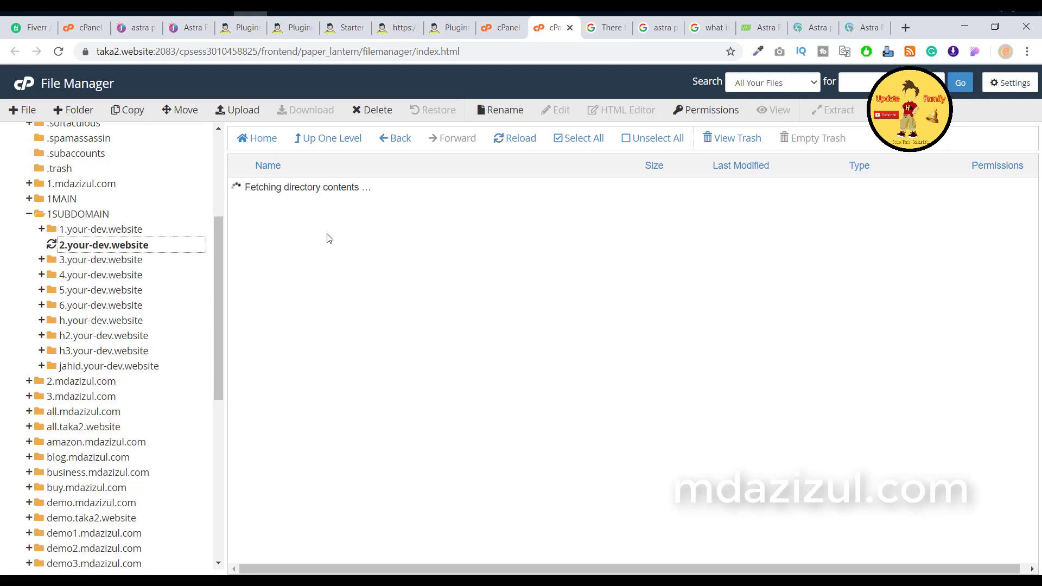
{"action": "double_click", "coordinate": [327, 217]}
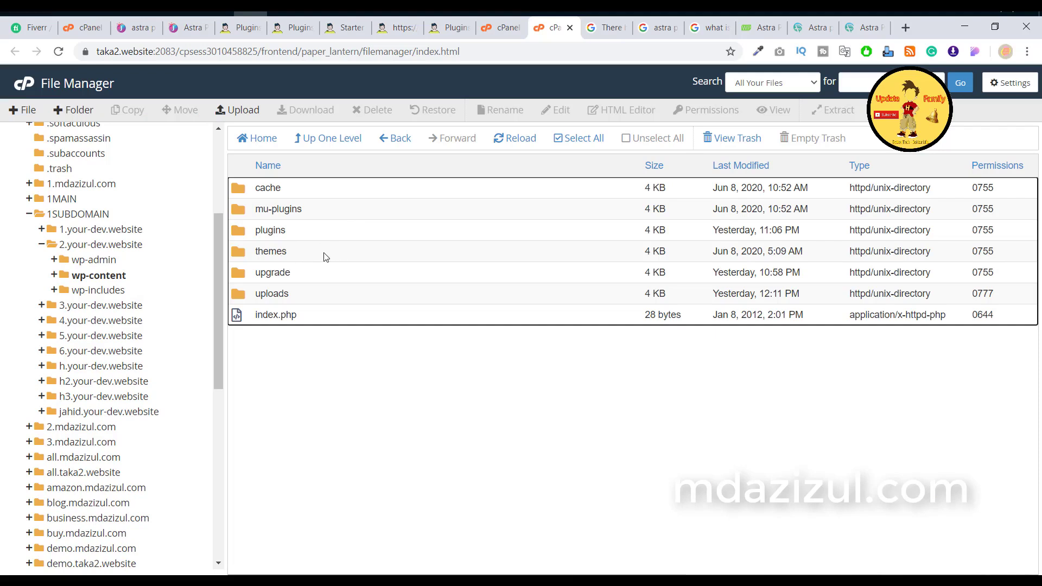
{"action": "double_click", "coordinate": [326, 257]}
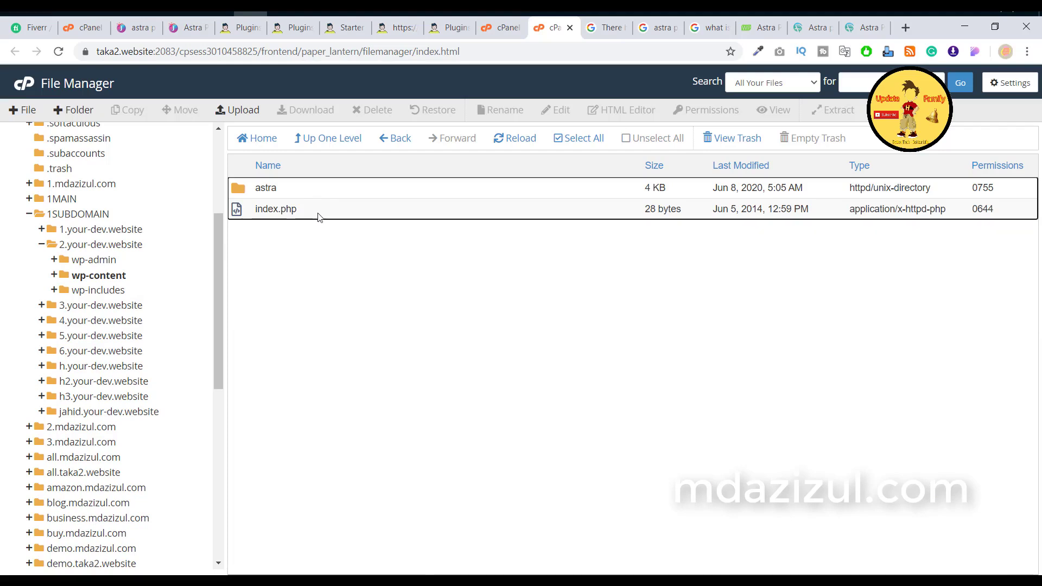
{"action": "left_click", "coordinate": [333, 187]}
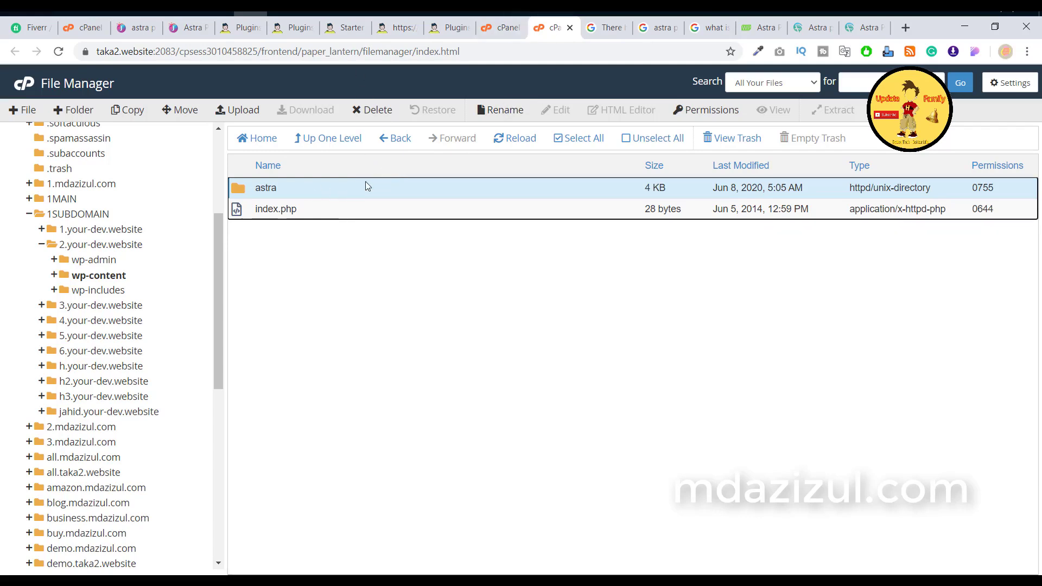
Step: Start deleting the astra theme folder, cancel it, and switch to the WordPress Plugins tab
{"action": "left_click", "coordinate": [372, 109]}
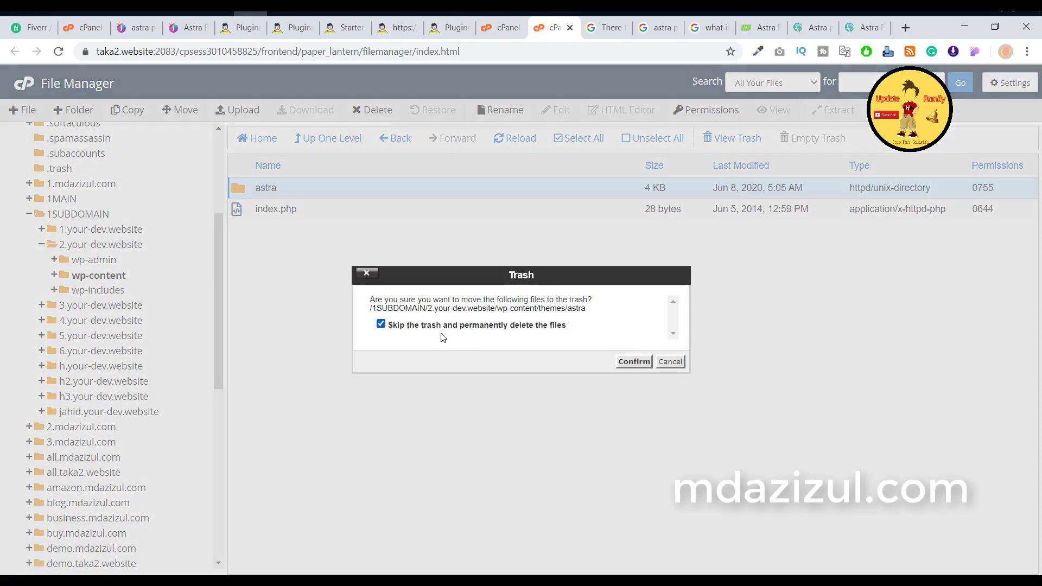
{"action": "left_click", "coordinate": [680, 363]}
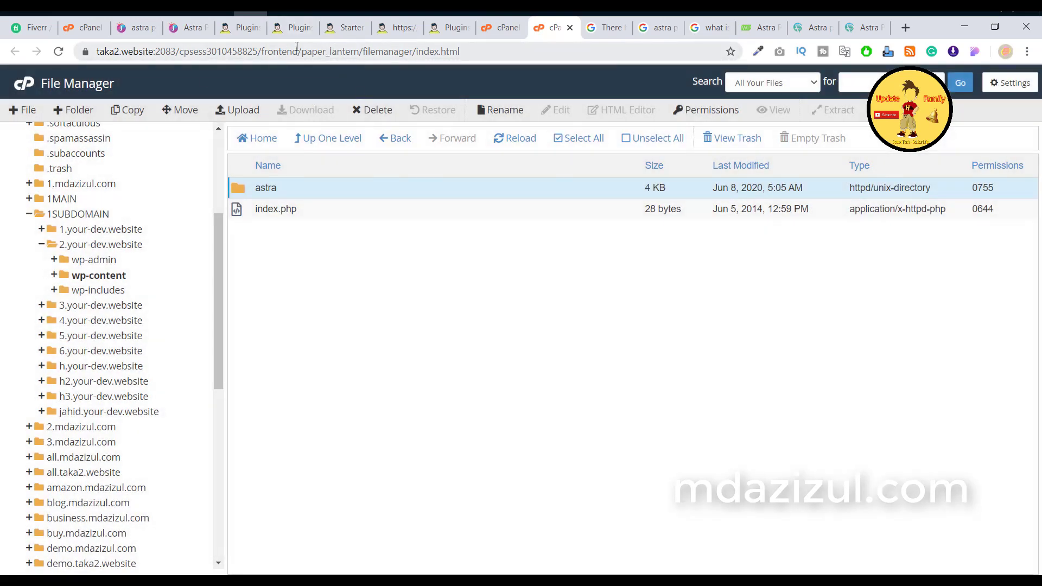
{"action": "left_click", "coordinate": [295, 26]}
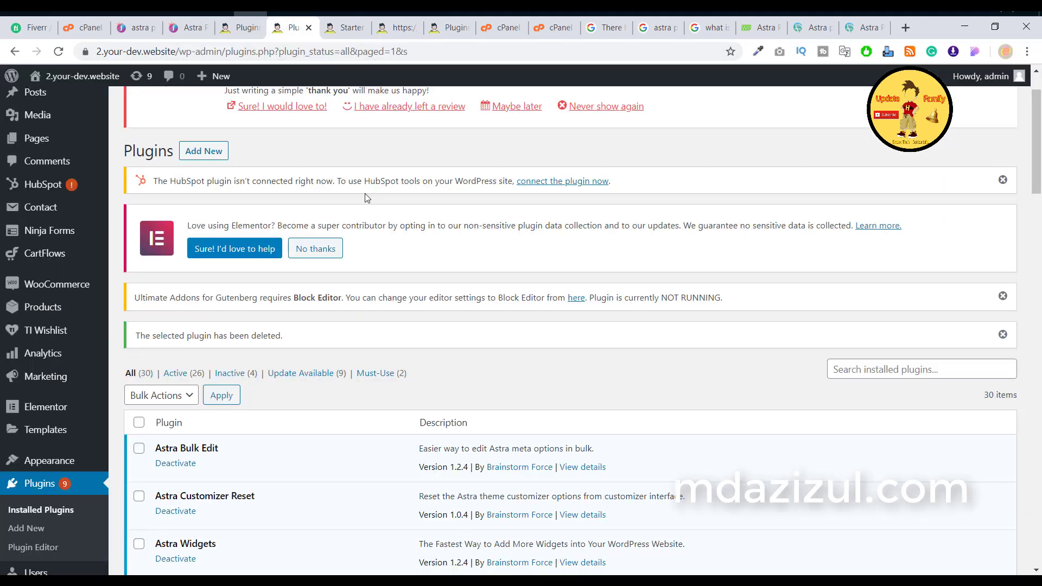